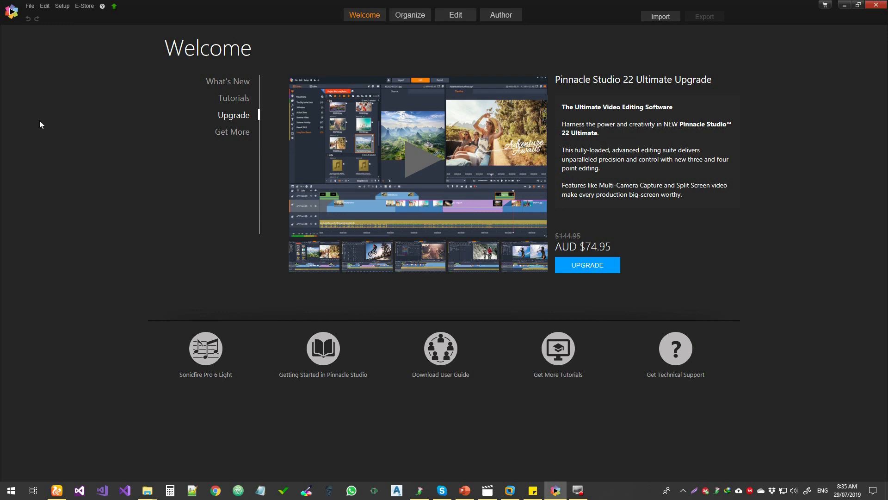
# Step: Create a new movie project
pyautogui.click(30, 6)
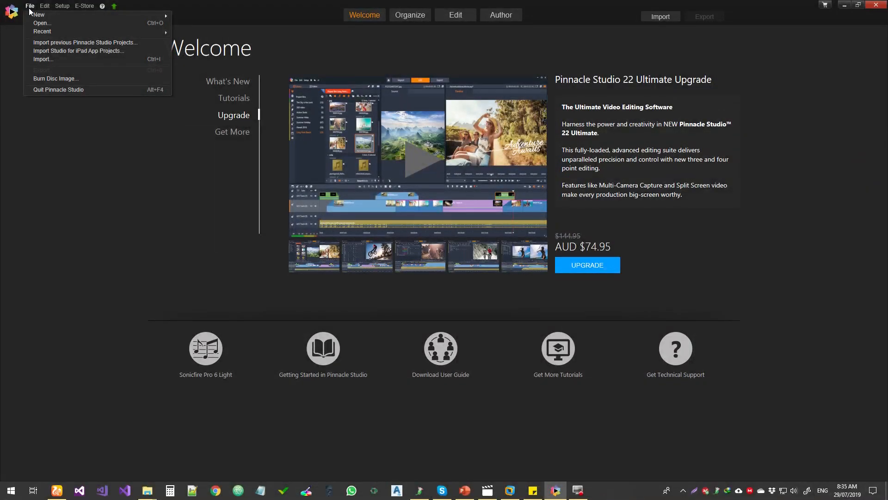
pyautogui.moveTo(36, 18)
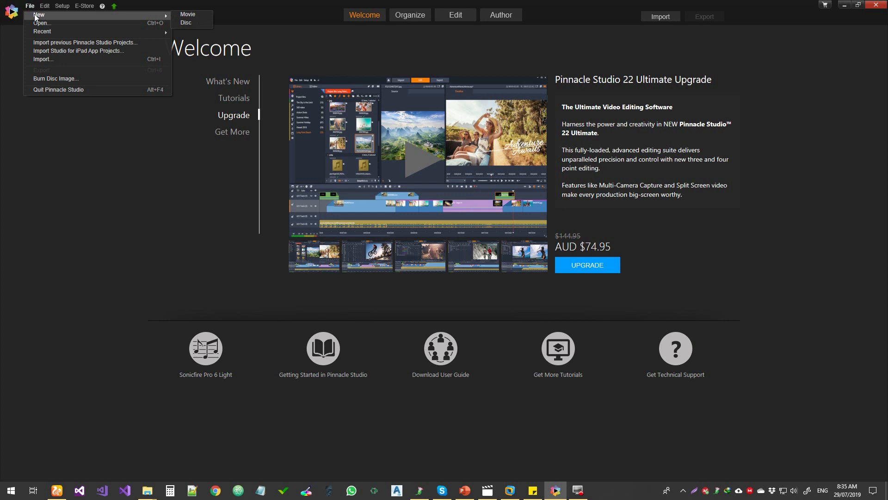
pyautogui.click(187, 14)
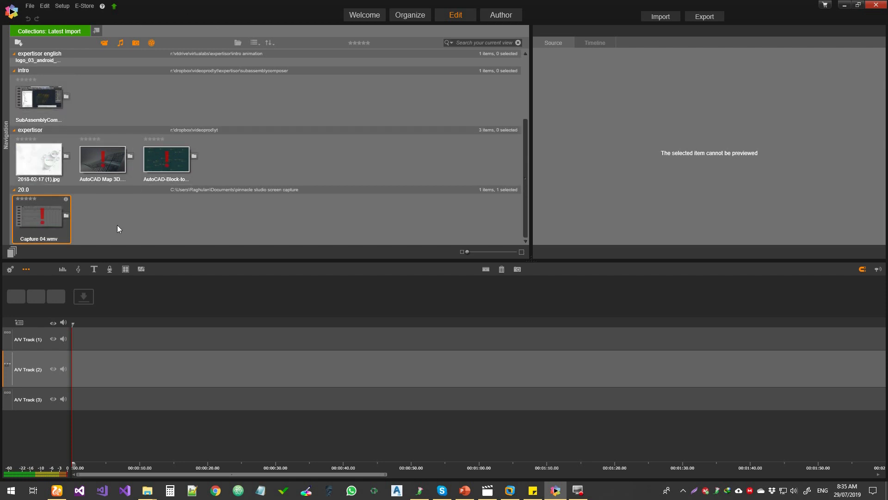
# Step: Remove all existing clips and images from the Latest Import collection
pyautogui.click(50, 96)
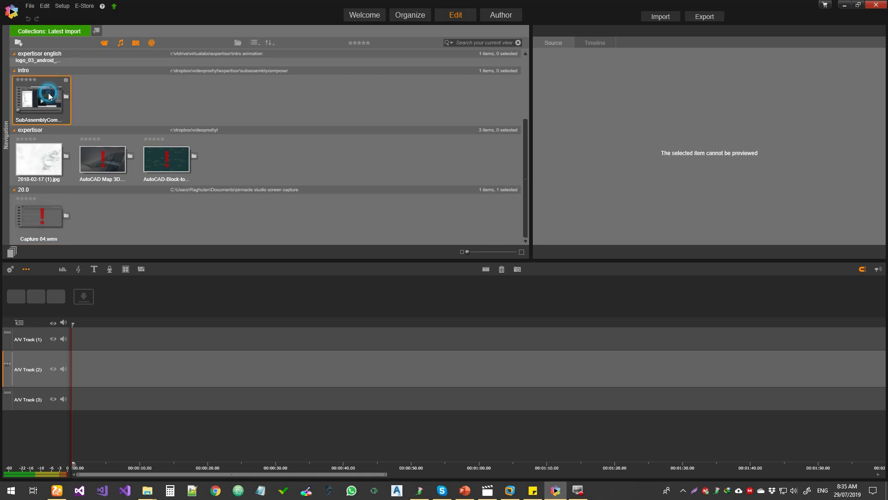
pyautogui.press('Delete')
pyautogui.click(46, 94)
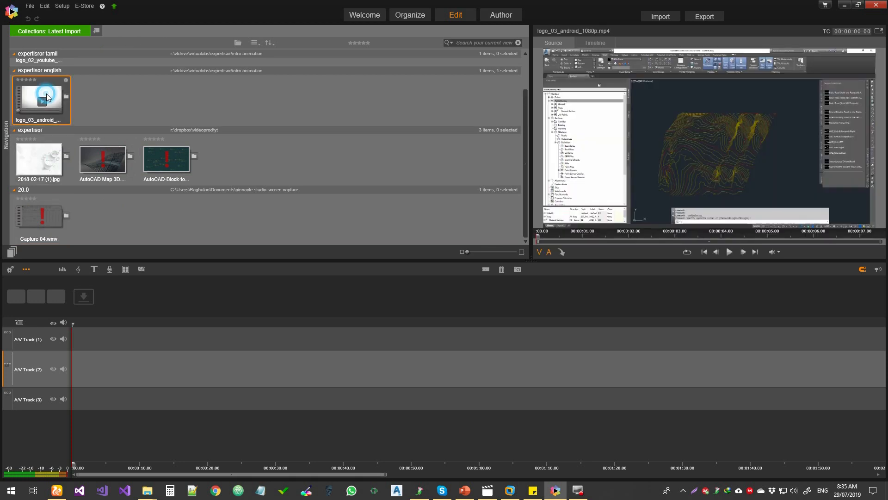
pyautogui.press('Delete')
pyautogui.click(42, 122)
pyautogui.click(39, 81)
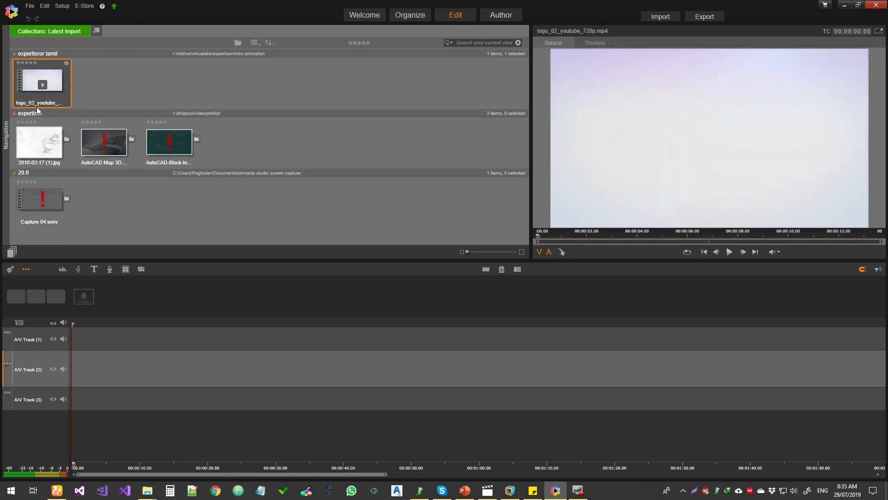
pyautogui.press('Delete')
pyautogui.click(38, 83)
pyautogui.press('Delete')
pyautogui.click(51, 83)
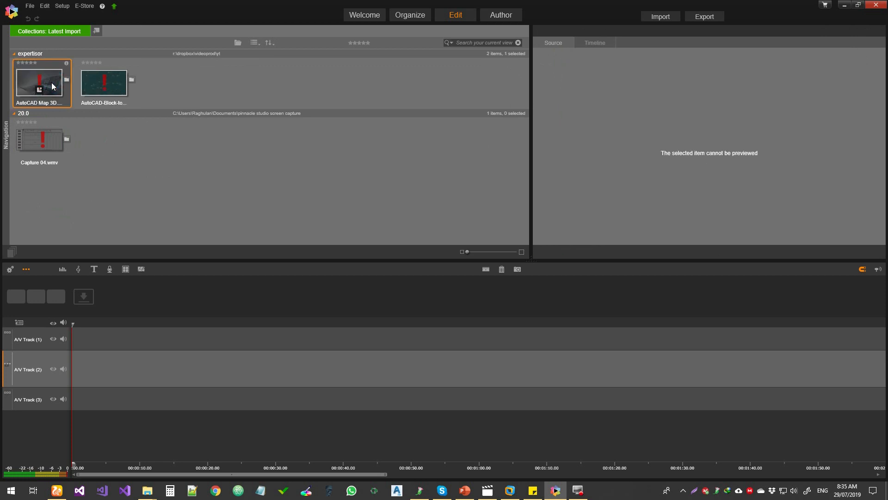
pyautogui.press('Delete')
pyautogui.click(52, 83)
pyautogui.press('Delete')
pyautogui.click(38, 78)
pyautogui.press('Delete')
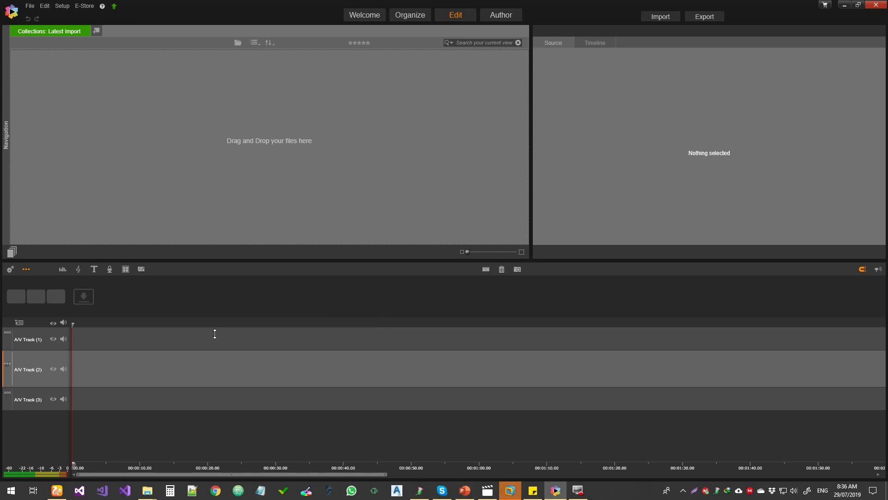
# Step: Show the audio mixer's volume controls for the tracks and lower the volume of A/V Track (1) to -1
pyautogui.click(119, 85)
pyautogui.click(733, 98)
pyautogui.click(63, 269)
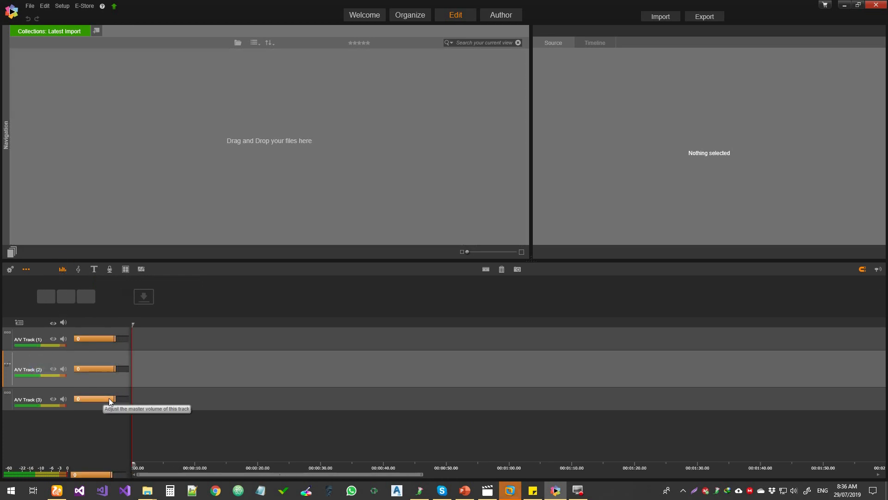
pyautogui.moveTo(113, 338); pyautogui.dragTo(112, 339)
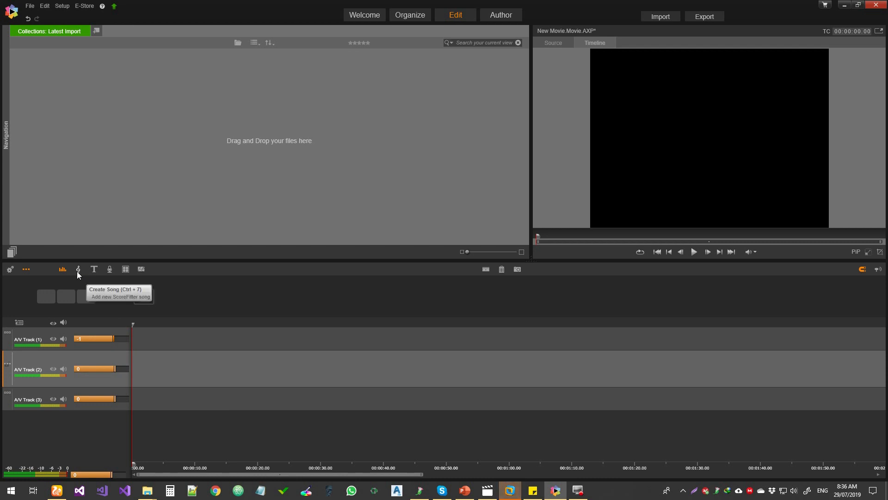
# Step: Examine the songs and versions offered in several ScoreFitter categories, from Ethnic to Ambient, and leave without adding a song
pyautogui.click(79, 271)
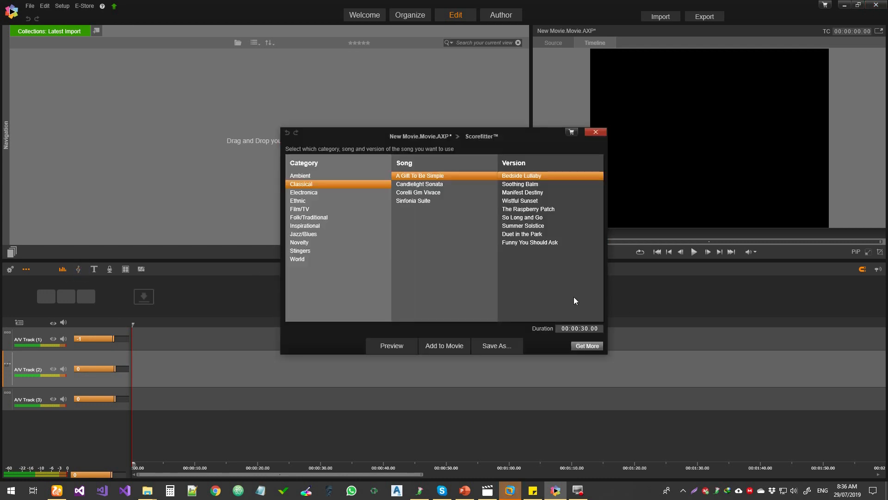
pyautogui.click(321, 198)
pyautogui.click(317, 226)
pyautogui.click(314, 251)
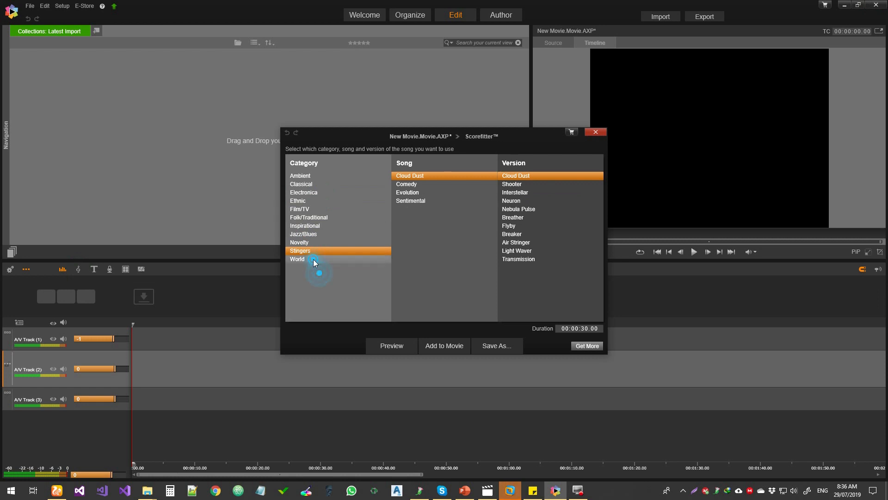
pyautogui.click(313, 260)
pyautogui.click(314, 236)
pyautogui.click(325, 184)
pyautogui.click(329, 176)
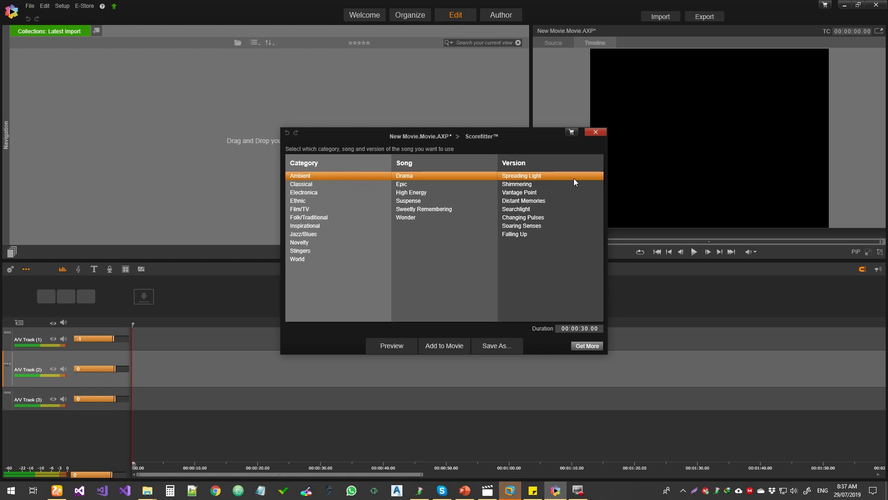
pyautogui.click(596, 132)
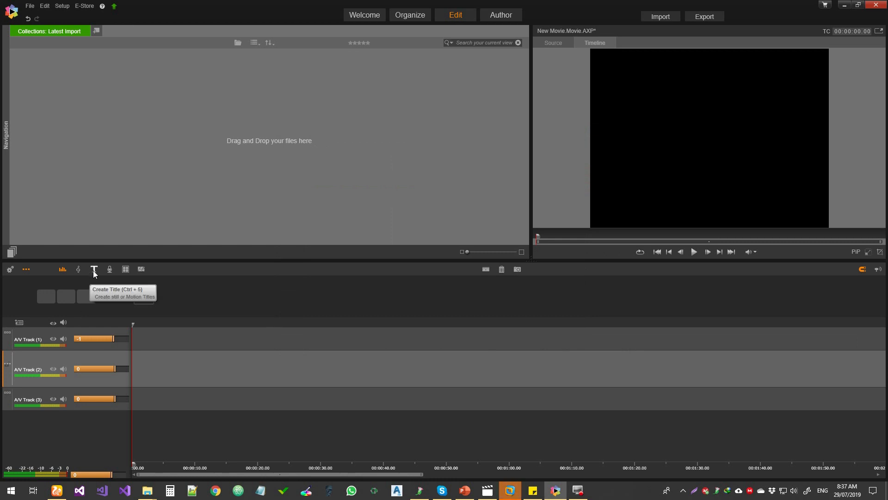
# Step: Try adding a default title to A/V Track (2), then delete the title clip from the timeline
pyautogui.click(94, 271)
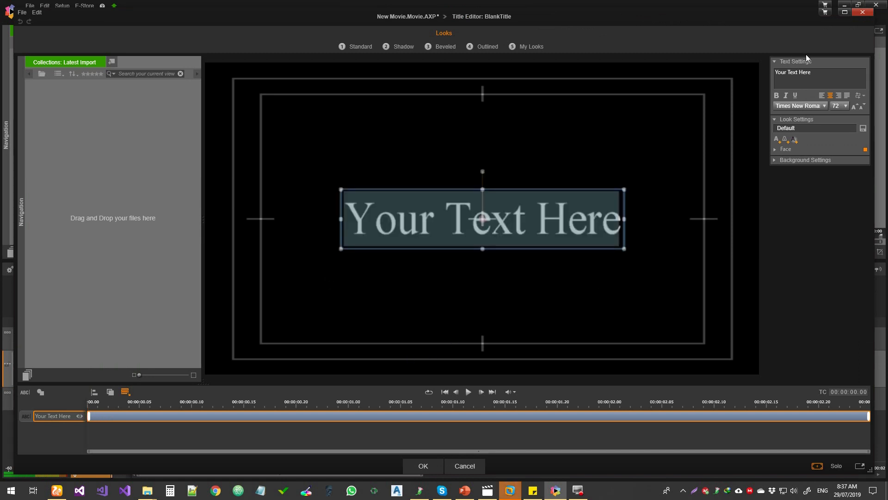
pyautogui.click(863, 13)
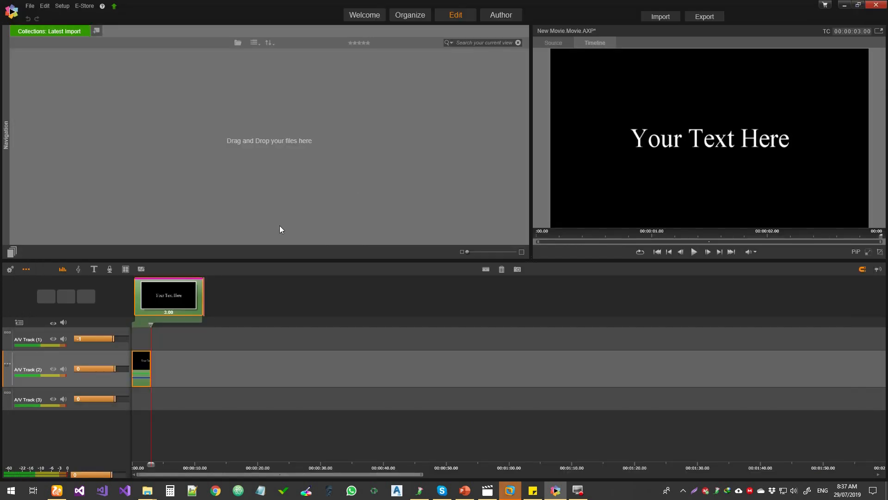
pyautogui.click(141, 367)
pyautogui.press('Delete')
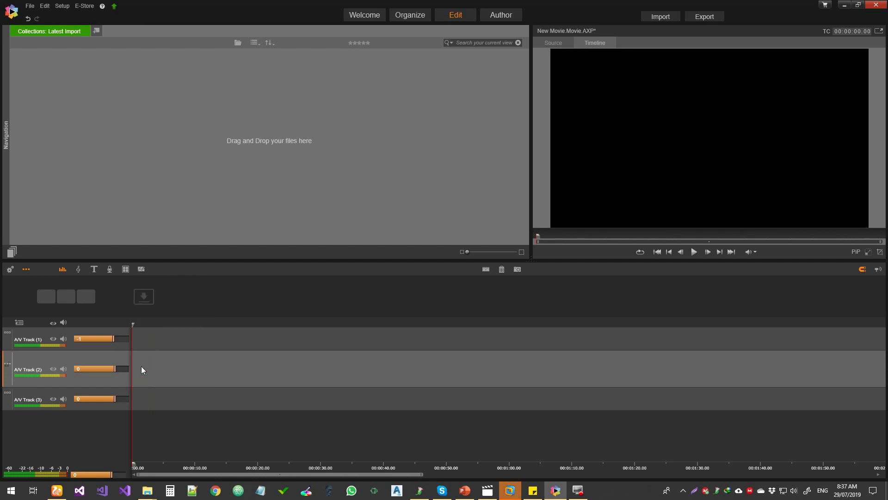
# Step: Add a voice over track with the Voice Over tool, turn off Mute all audio and close the tool
pyautogui.click(108, 272)
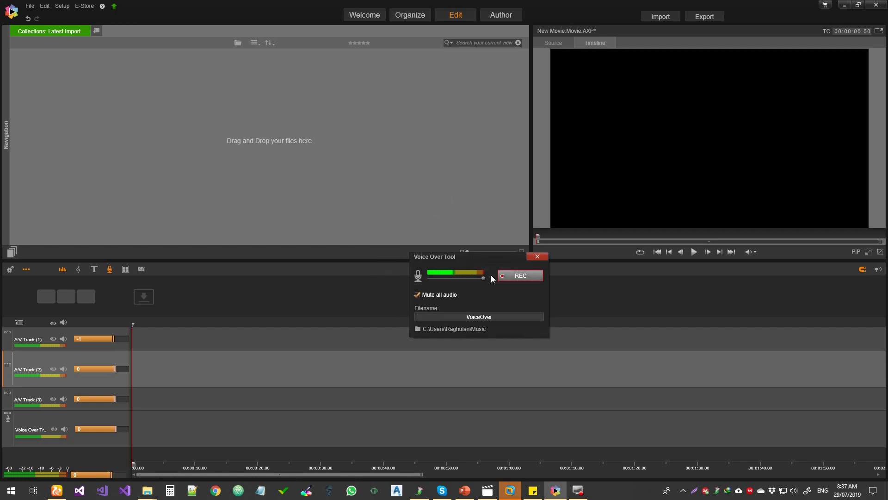
pyautogui.click(417, 295)
pyautogui.click(546, 257)
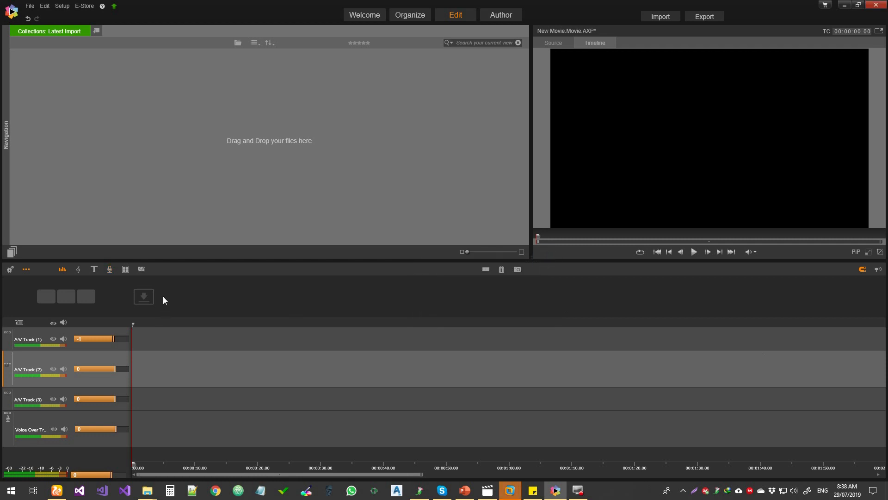
# Step: Examine the camera and audio slots of the Multi-Camera Import editor and close it without importing anything
pyautogui.click(125, 269)
pyautogui.moveTo(365, 82); pyautogui.dragTo(423, 75)
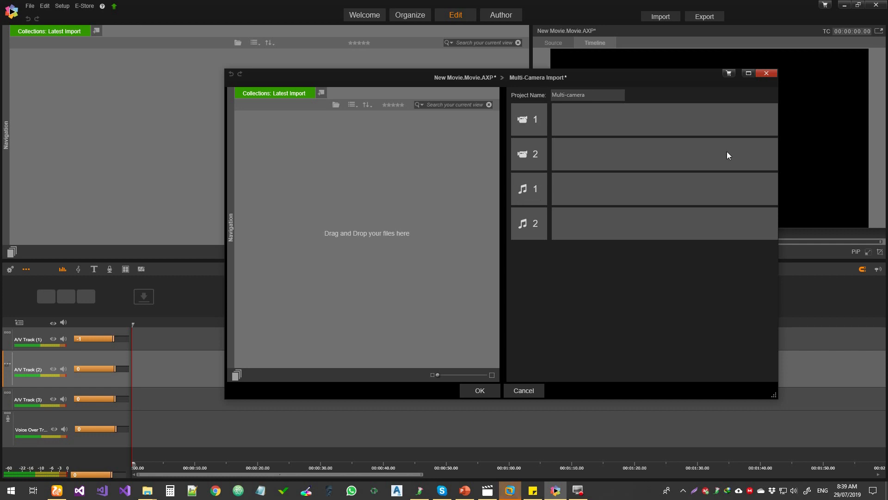
pyautogui.click(767, 73)
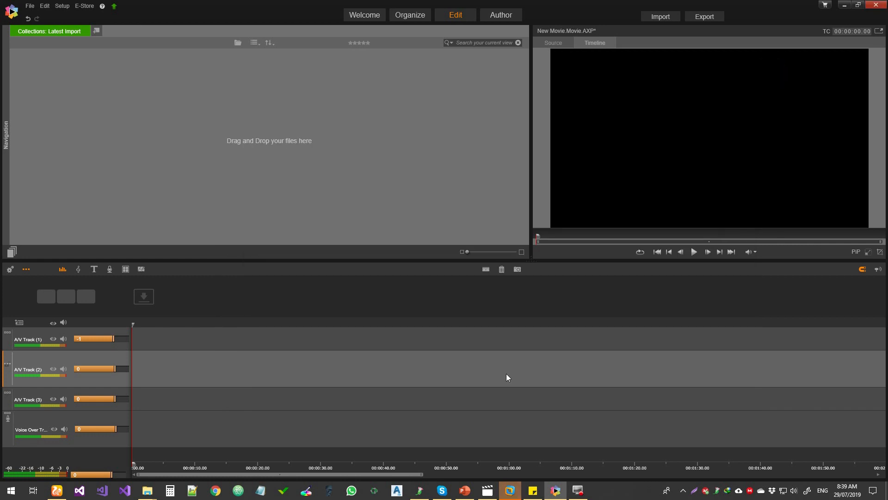
# Step: In a new split screen template, draw a diagonal dividing line across the upper-left corner and a circle in the upper-right corner
pyautogui.click(142, 269)
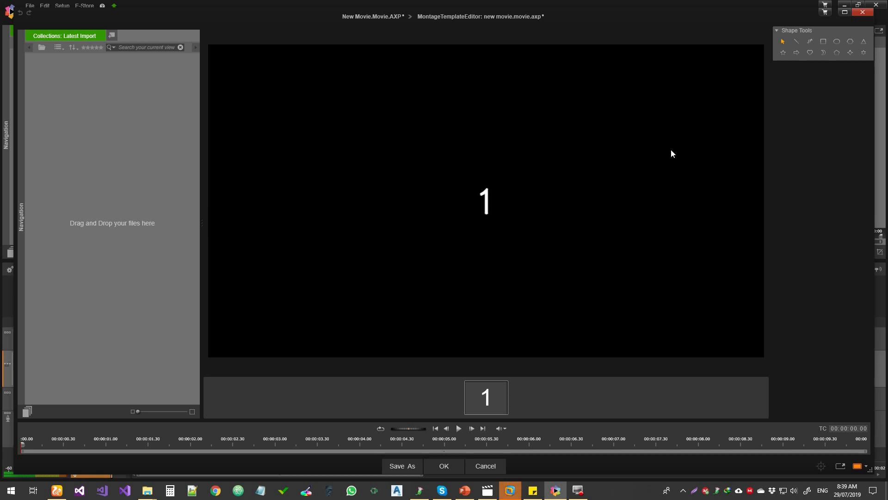
pyautogui.click(797, 41)
pyautogui.moveTo(510, 45)
pyautogui.mouseDown()
pyautogui.moveTo(207, 207)
pyautogui.moveTo(209, 222)
pyautogui.mouseUp()
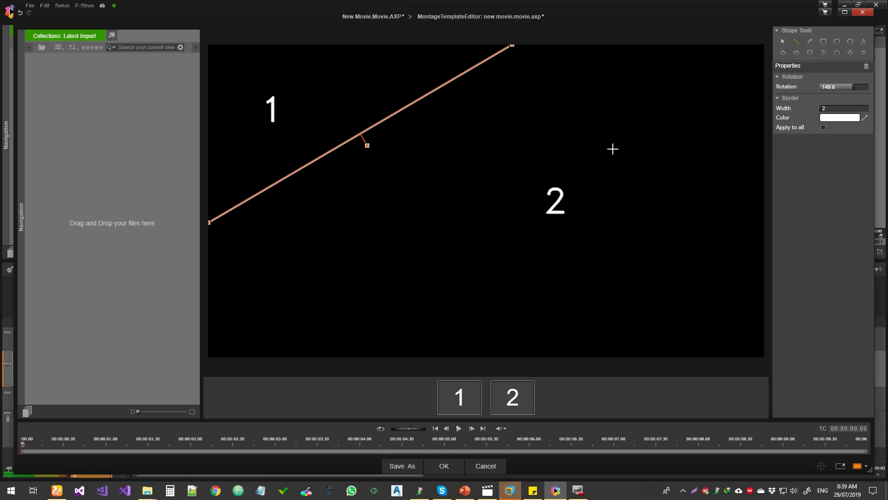
pyautogui.click(837, 41)
pyautogui.moveTo(674, 62); pyautogui.dragTo(750, 125)
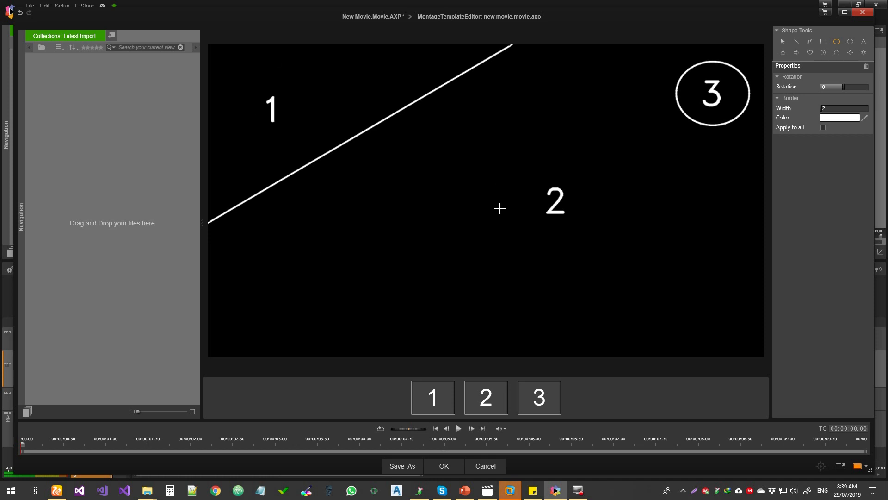
# Step: Close the split screen template editor and delete the Split Screen Template Creator clip from A/V Track (2)
pyautogui.click(863, 12)
pyautogui.click(468, 260)
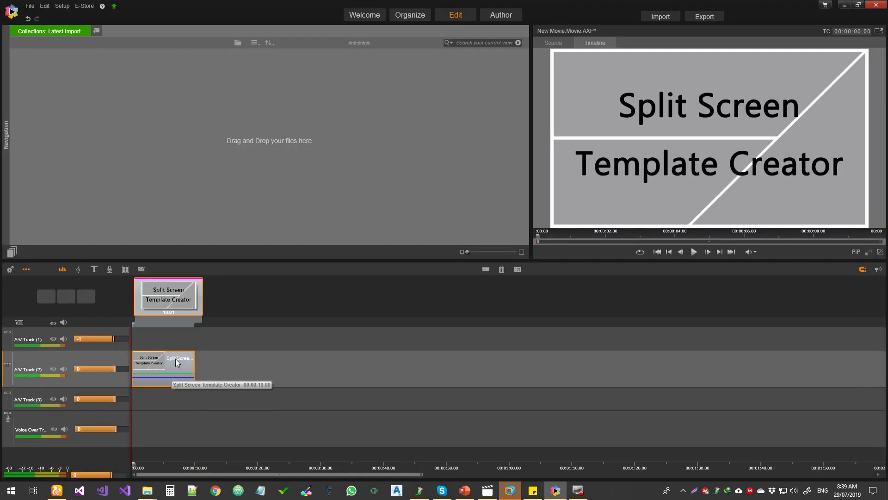
pyautogui.press('Delete')
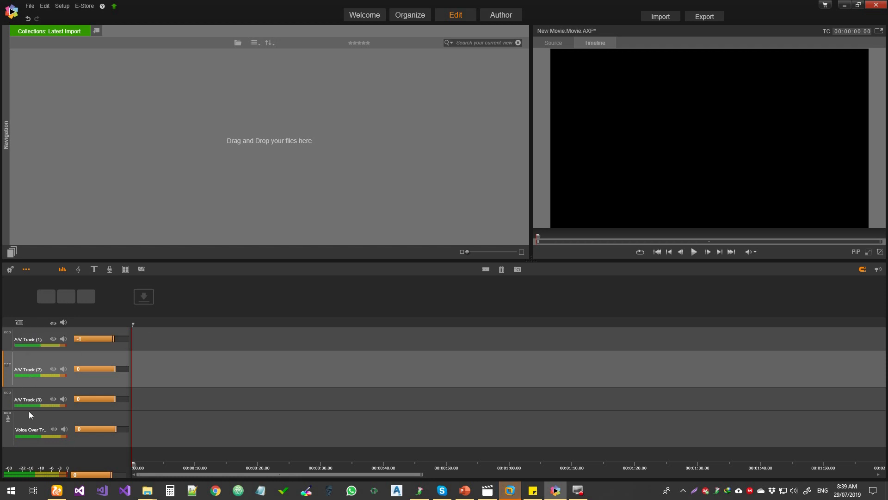
# Step: Try the video visibility toggle for all tracks and the visibility and mute toggles of A/V Track (1)
pyautogui.click(53, 323)
pyautogui.click(52, 324)
pyautogui.click(52, 324)
pyautogui.click(56, 323)
pyautogui.click(55, 338)
pyautogui.click(65, 338)
pyautogui.click(55, 338)
pyautogui.click(64, 338)
pyautogui.click(53, 338)
# Step: Set the volume of A/V Track (1) to 0
pyautogui.click(112, 339)
pyautogui.moveTo(112, 339); pyautogui.dragTo(113, 338)
# Step: Rescale the timeline ruler to show about three minutes and move the playhead to 00:00:38.16
pyautogui.moveTo(241, 468); pyautogui.dragTo(169, 471)
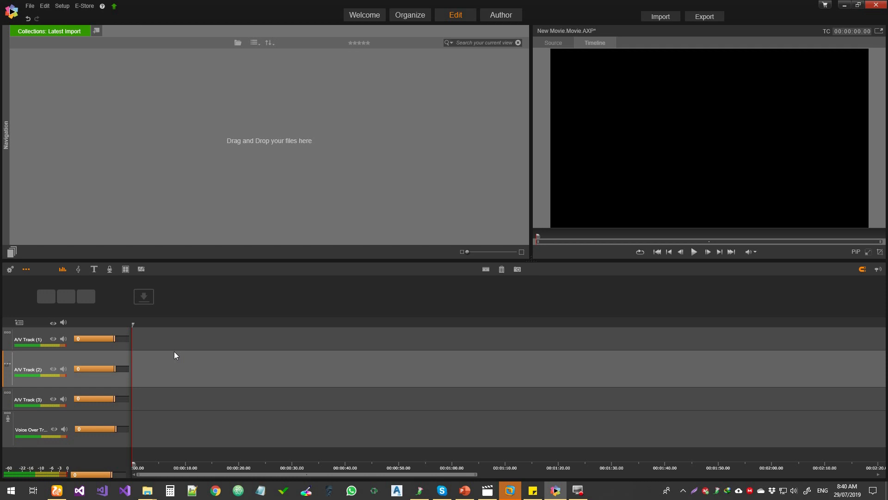
pyautogui.moveTo(179, 468); pyautogui.dragTo(343, 465)
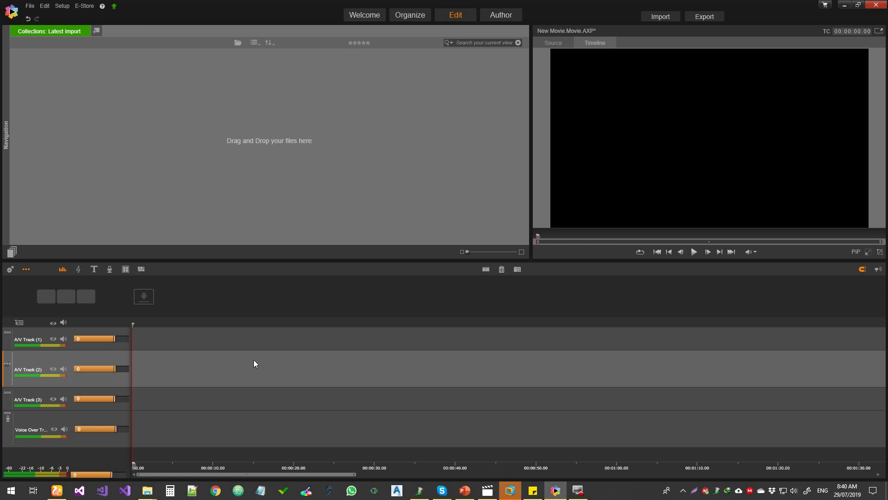
pyautogui.moveTo(328, 466); pyautogui.dragTo(200, 469)
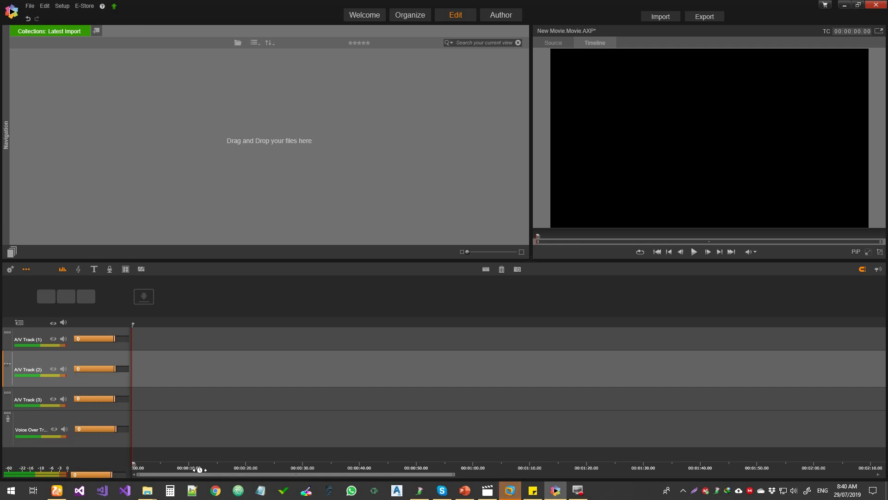
pyautogui.moveTo(350, 468); pyautogui.dragTo(242, 379)
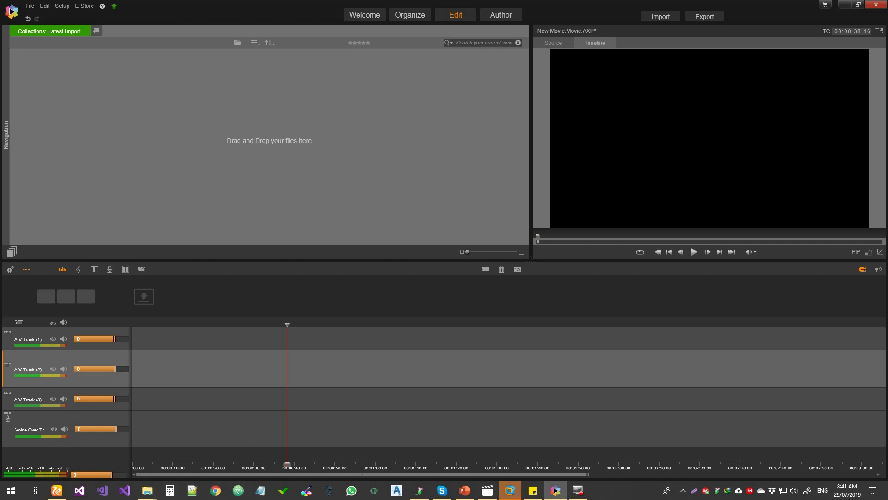
# Step: Import SubAssemblyComposer-Intro.wmv and logo_03_android_1080p.mp4 from File Explorer into the Latest Import collection, and preview the logo clip
pyautogui.moveTo(135, 483)
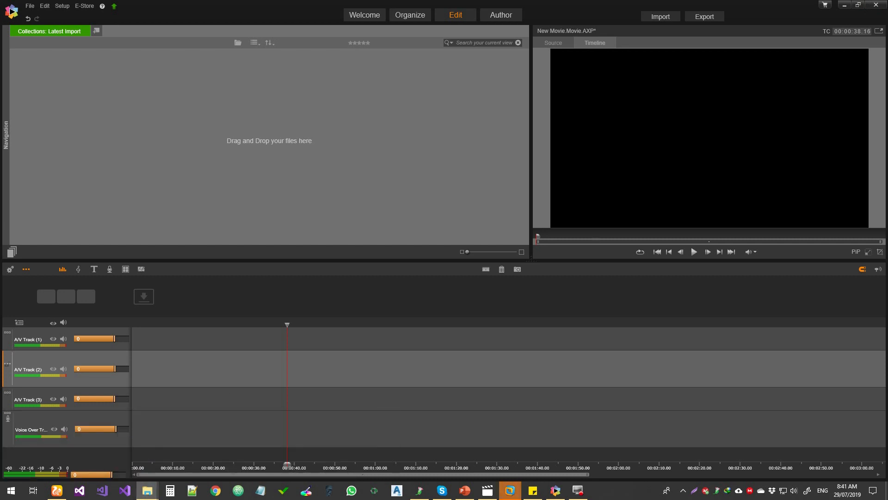
pyautogui.moveTo(0, 143); pyautogui.dragTo(206, 141)
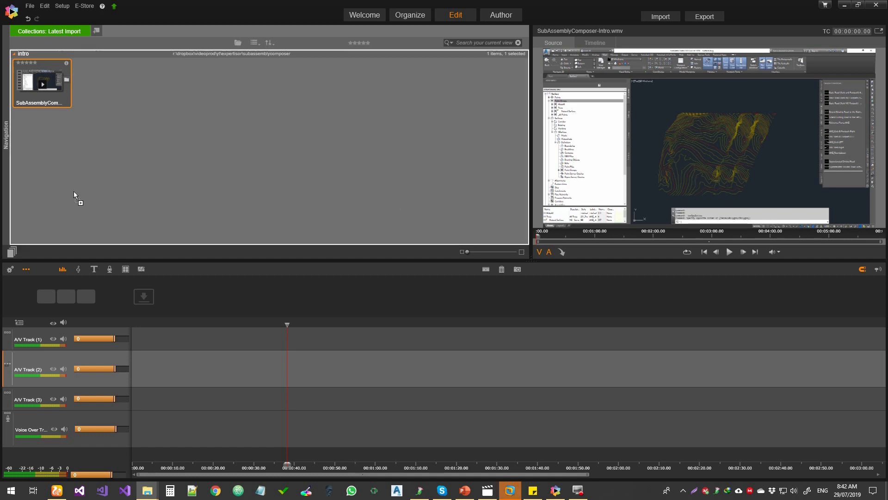
pyautogui.moveTo(138, 150); pyautogui.dragTo(139, 157)
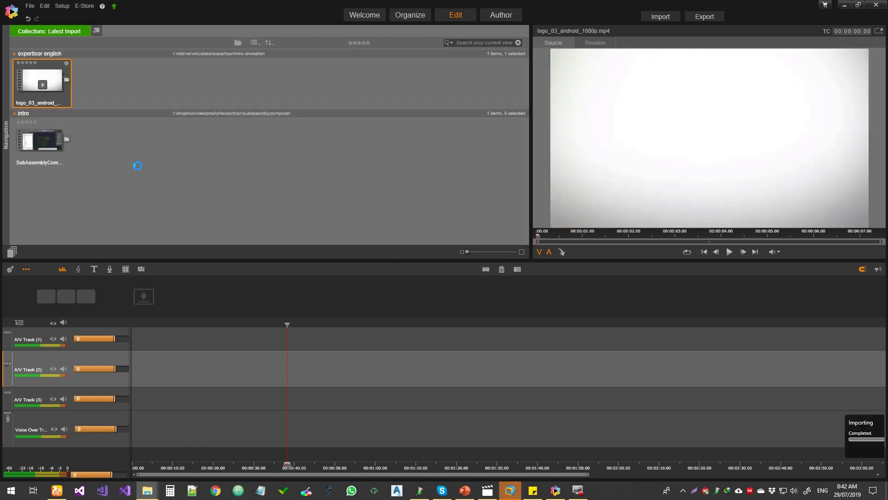
pyautogui.click(43, 85)
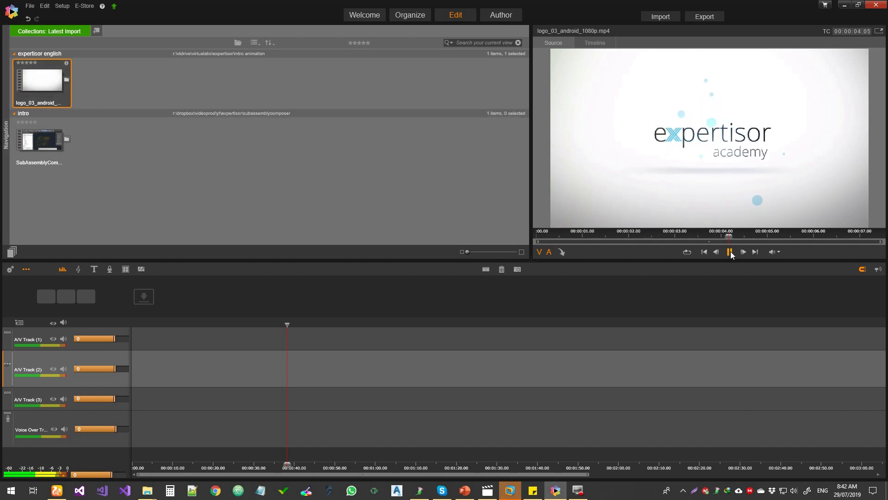
# Step: Load SubAssemblyComposer-Intro.wmv in the source preview, and place logo_03_android_1080p.mp4 at the start of A/V Track (1)
pyautogui.click(44, 146)
pyautogui.click(44, 146)
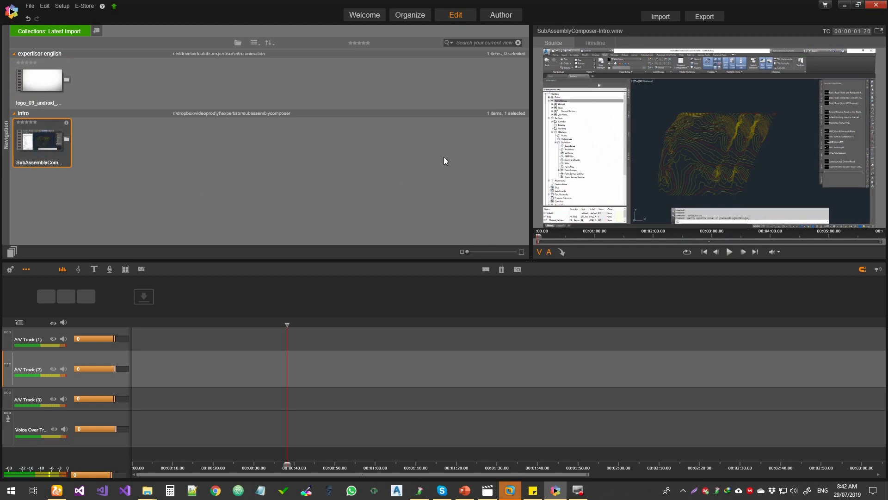
pyautogui.click(49, 83)
pyautogui.moveTo(49, 83); pyautogui.dragTo(135, 342)
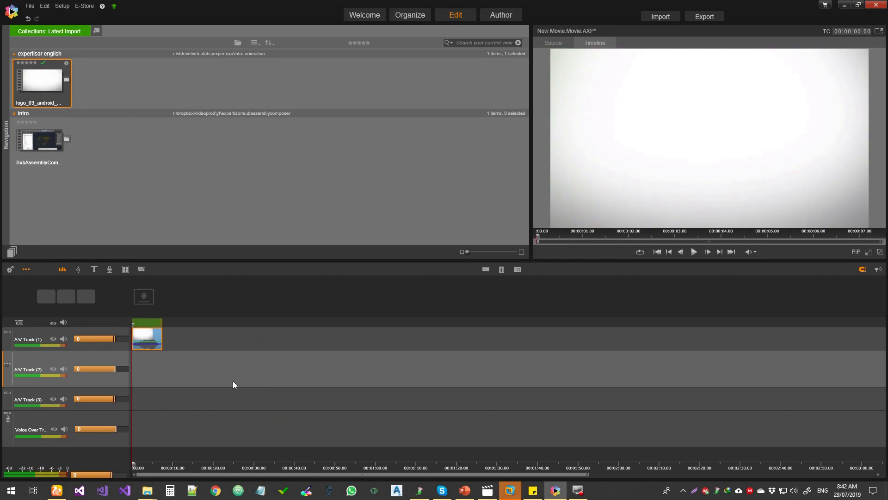
# Step: Place SubAssemblyComposer-Intro.wmv on A/V Track (2) right after the logo clip's end, and play across the junction
pyautogui.moveTo(238, 467); pyautogui.dragTo(530, 475)
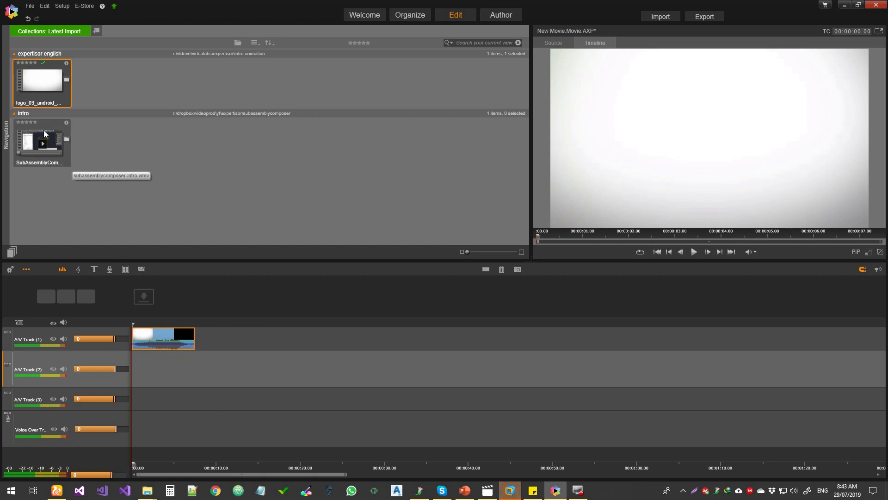
pyautogui.moveTo(45, 134); pyautogui.dragTo(250, 378)
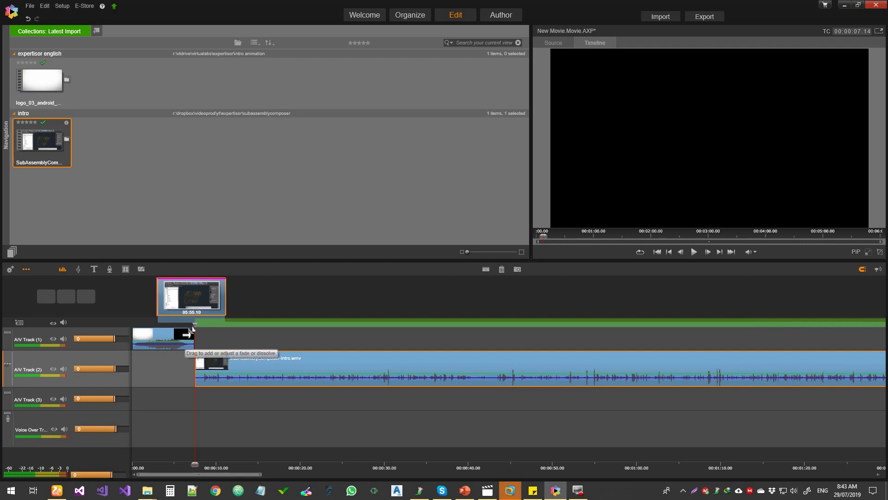
pyautogui.click(187, 325)
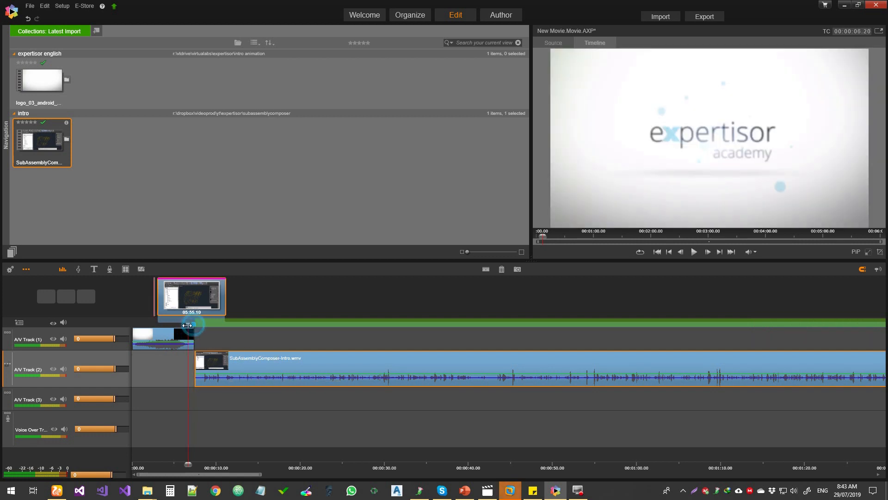
pyautogui.click(694, 252)
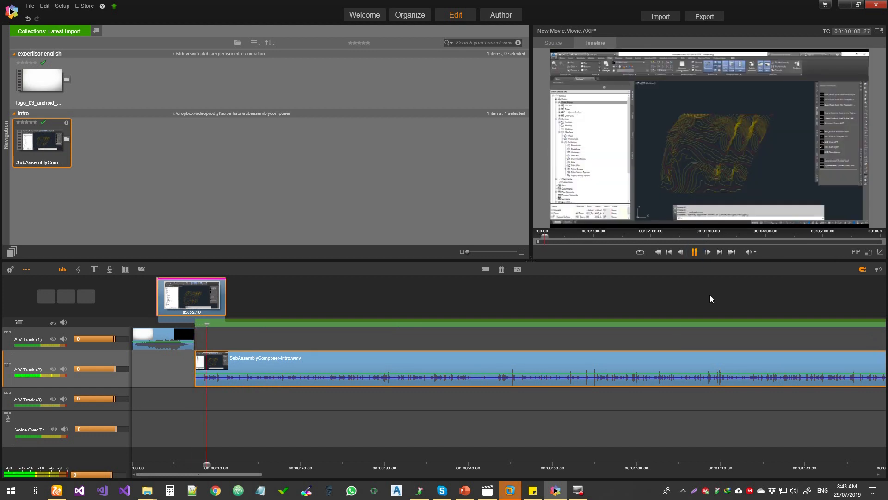
pyautogui.click(694, 252)
# Step: Add fades to the logo clip's end and the intro recording's start, replacing the logo clip's transition with Cross Dissolve
pyautogui.moveTo(190, 334); pyautogui.dragTo(202, 359)
pyautogui.rightClick(188, 338)
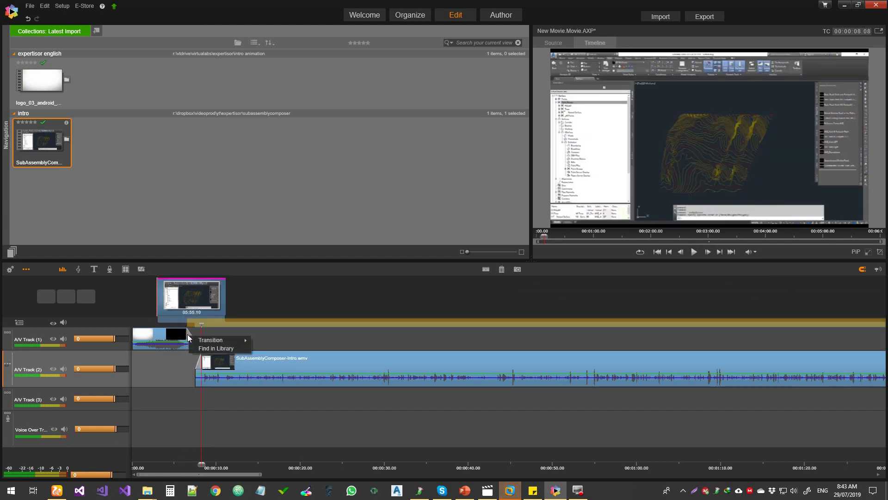
pyautogui.moveTo(222, 341)
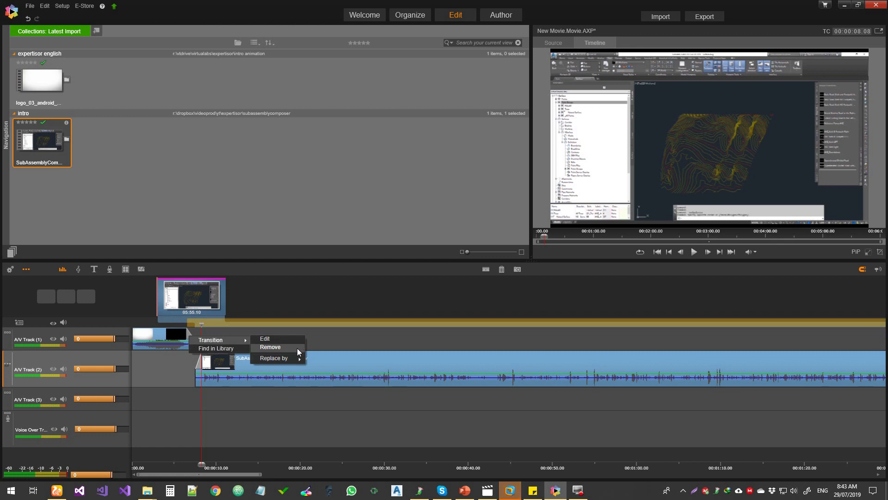
pyautogui.moveTo(293, 358)
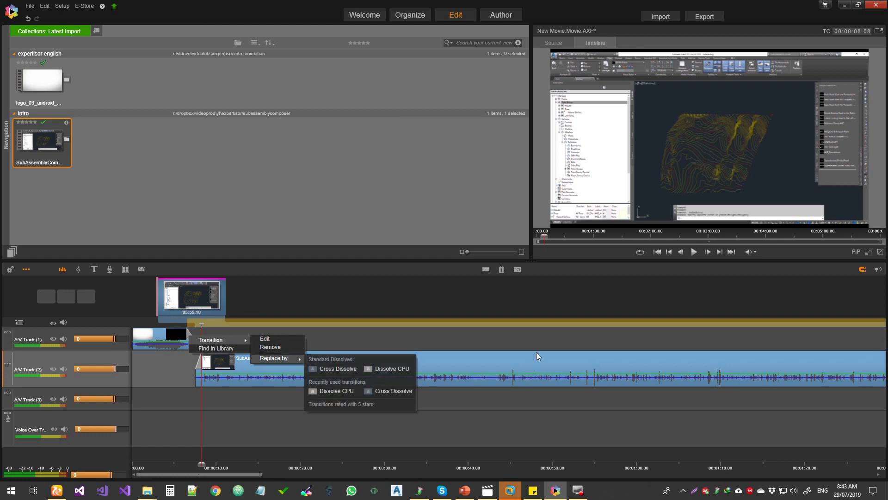
pyautogui.click(384, 391)
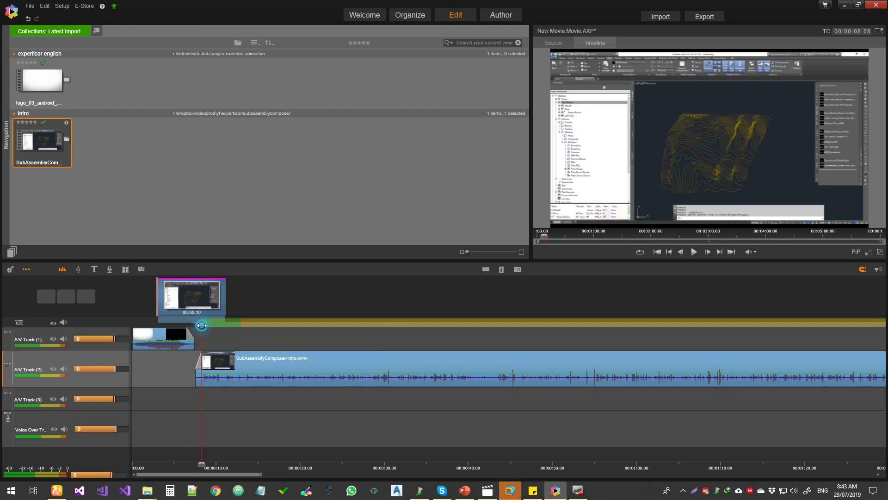
# Step: Play the timeline from the junction between the opening logo and the intro recording to check the fades
pyautogui.click(201, 326)
pyautogui.click(695, 251)
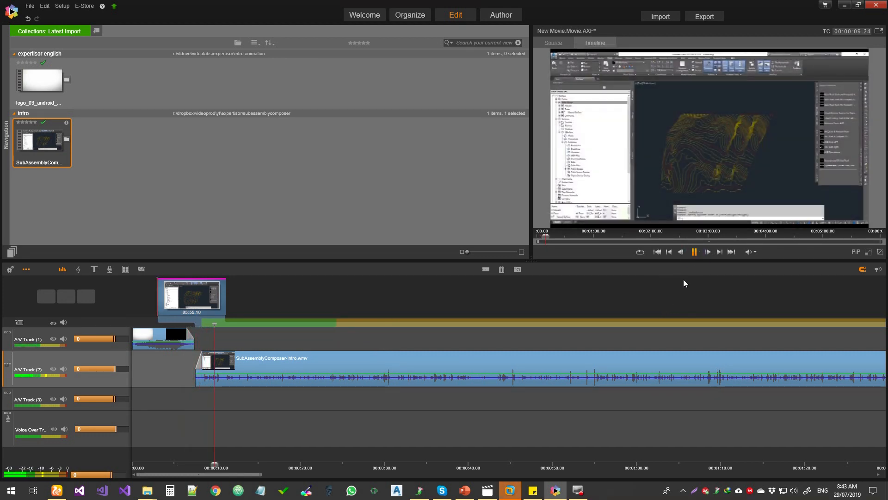
pyautogui.press('space')
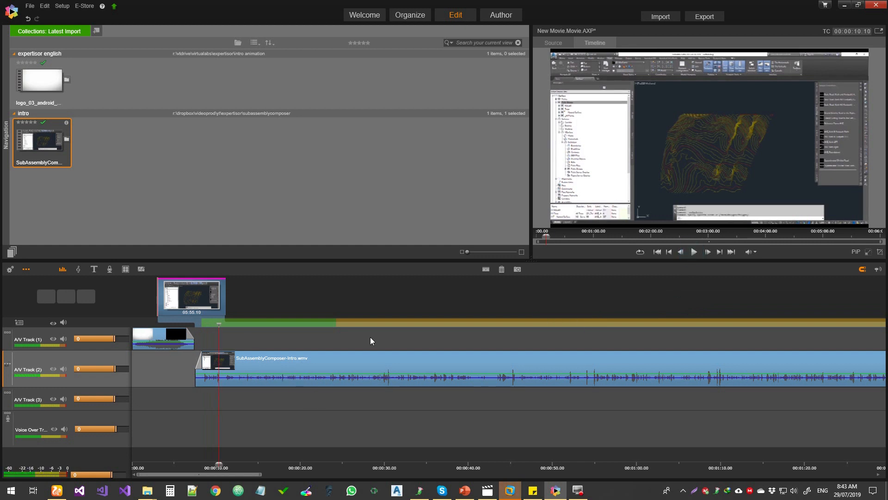
# Step: Place a second copy of logo_03_android_1080p.mp4 on A/V Track (1) directly after the end of the intro recording
pyautogui.click(237, 477)
pyautogui.moveTo(238, 479); pyautogui.dragTo(739, 445)
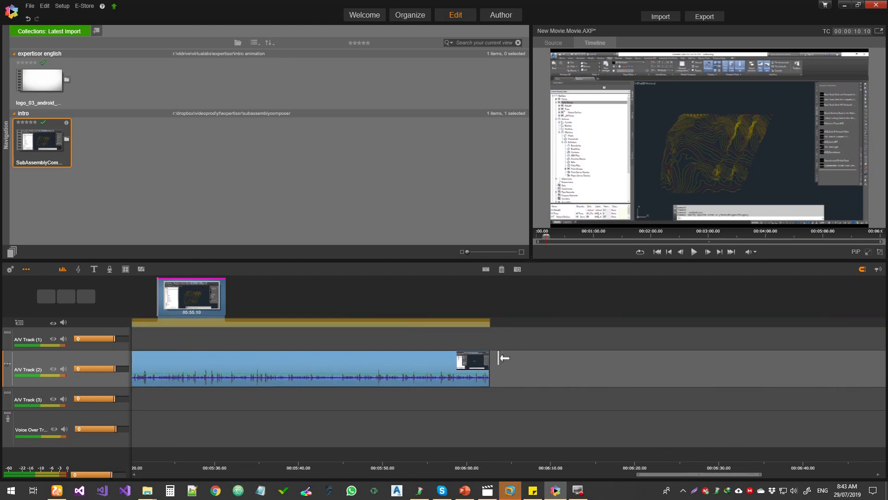
pyautogui.click(54, 77)
pyautogui.moveTo(41, 81); pyautogui.dragTo(491, 333)
# Step: Fade out the intro recording's end and fade in the closing logo clip, and play the transition
pyautogui.click(490, 324)
pyautogui.moveTo(488, 357); pyautogui.dragTo(480, 357)
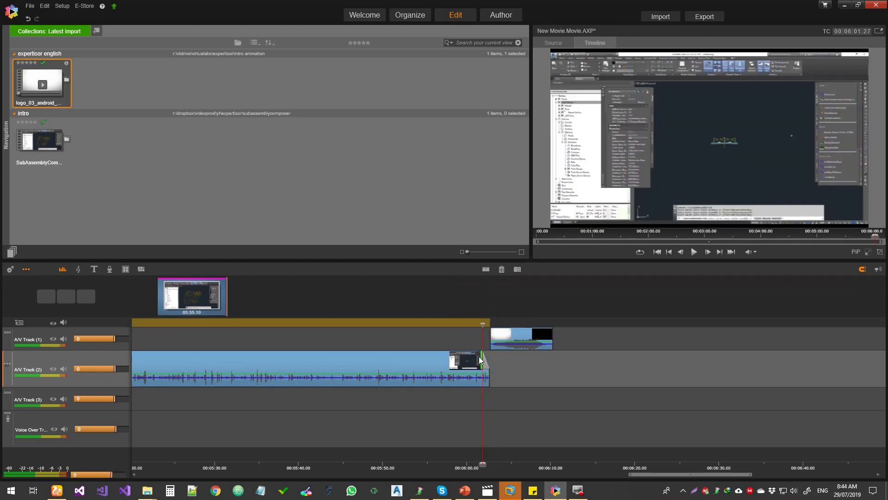
pyautogui.click(504, 324)
pyautogui.moveTo(504, 325); pyautogui.dragTo(471, 324)
pyautogui.click(693, 253)
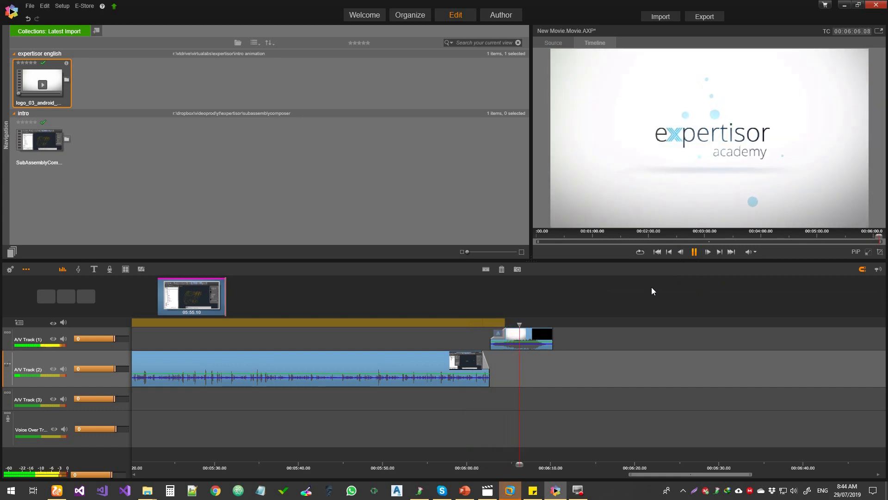
pyautogui.click(695, 251)
# Step: Return the timeline to its start and open the exporter for the movie
pyautogui.moveTo(683, 475); pyautogui.dragTo(180, 476)
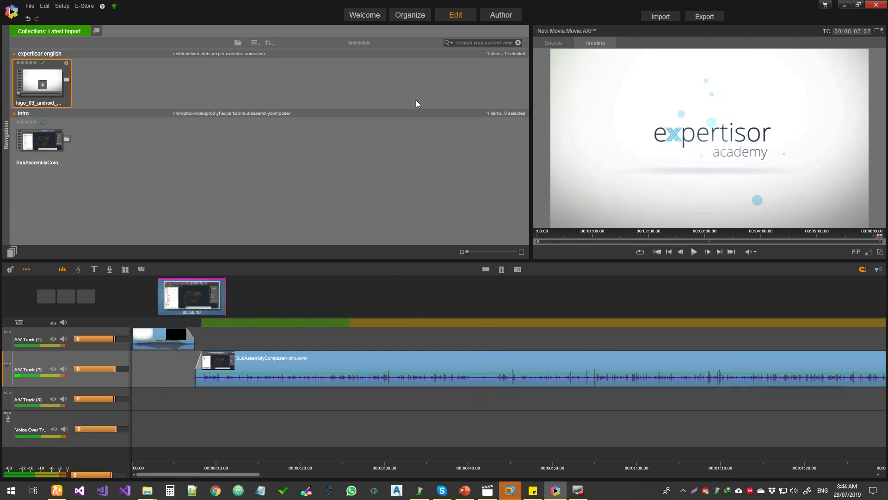
pyautogui.click(31, 7)
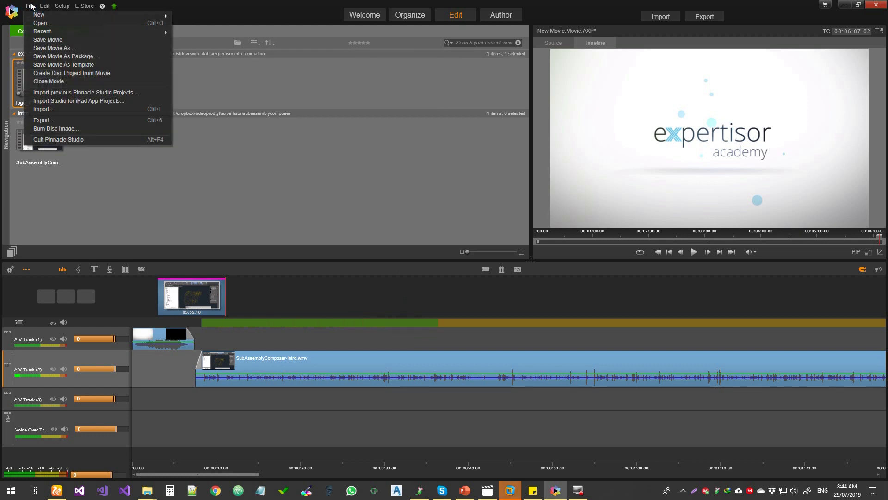
pyautogui.click(43, 120)
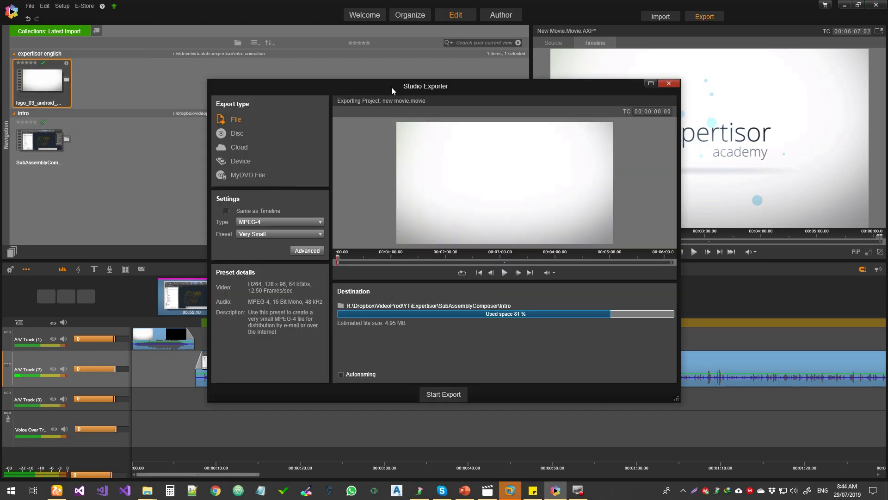
pyautogui.moveTo(392, 87); pyautogui.dragTo(426, 89)
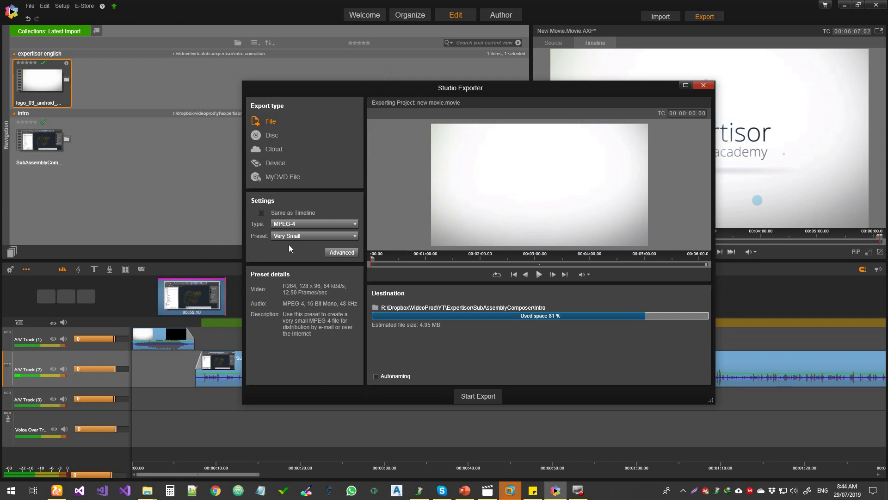
# Step: Keep MPEG-4 as the file export type, set the preset to HD 1080p, and review the advanced settings without changing them
pyautogui.click(298, 223)
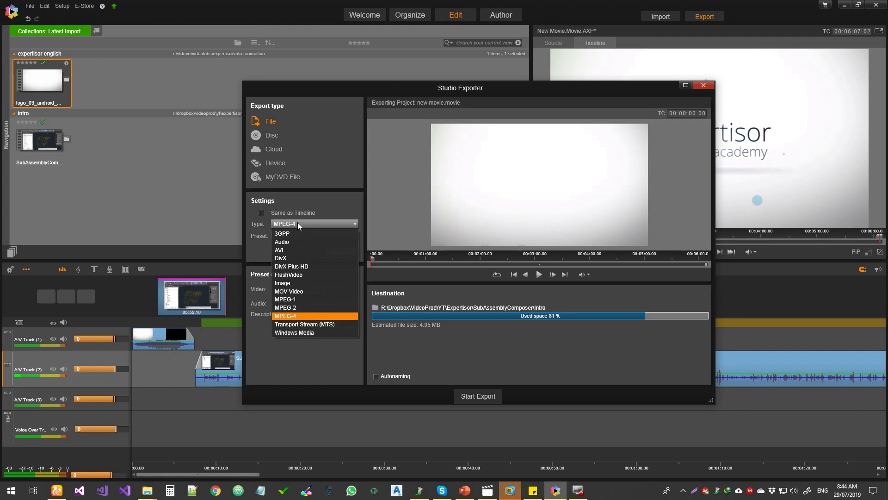
pyautogui.click(327, 203)
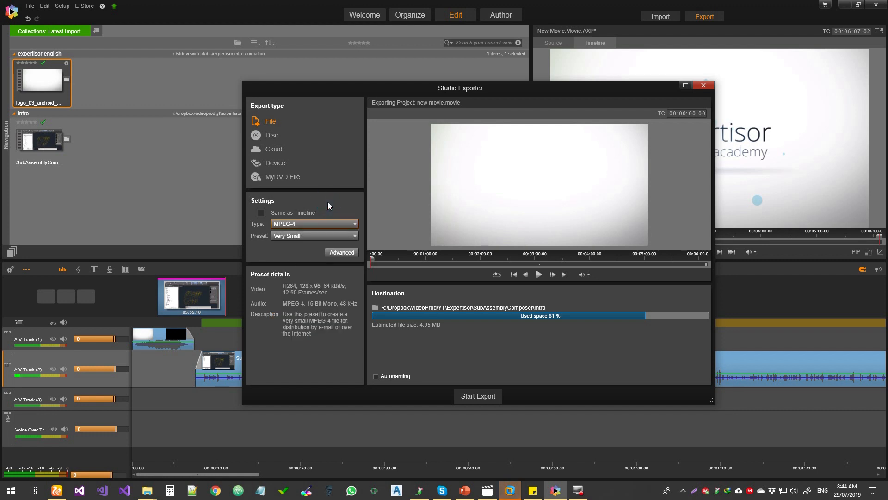
pyautogui.click(290, 235)
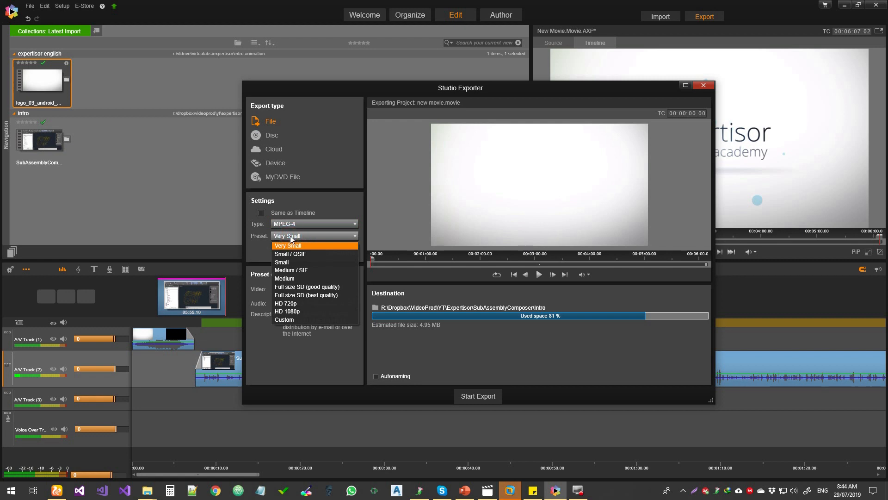
pyautogui.click(296, 311)
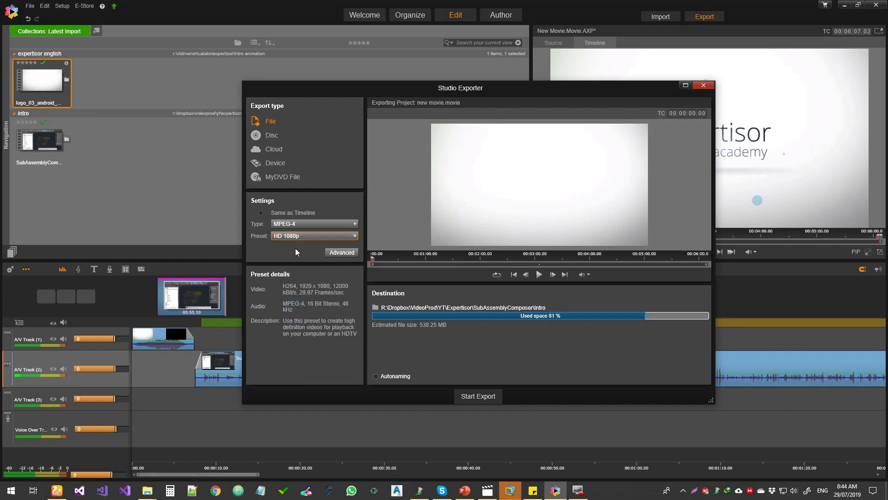
pyautogui.click(343, 253)
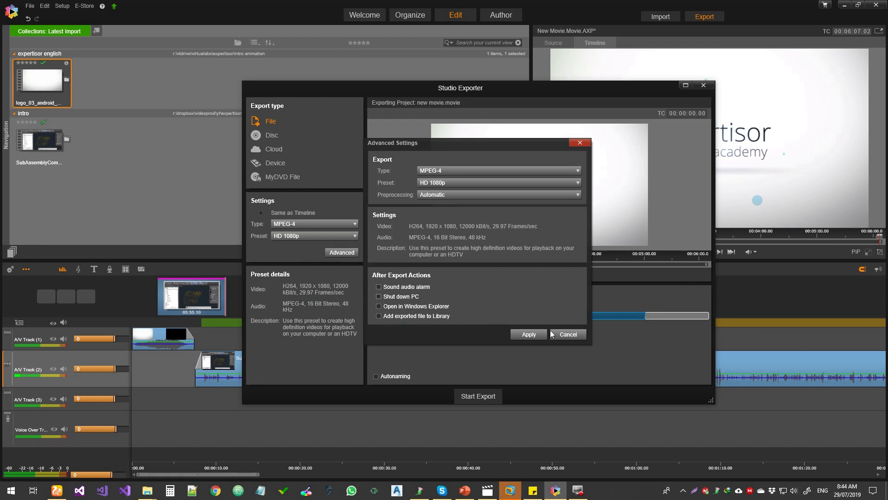
pyautogui.click(568, 334)
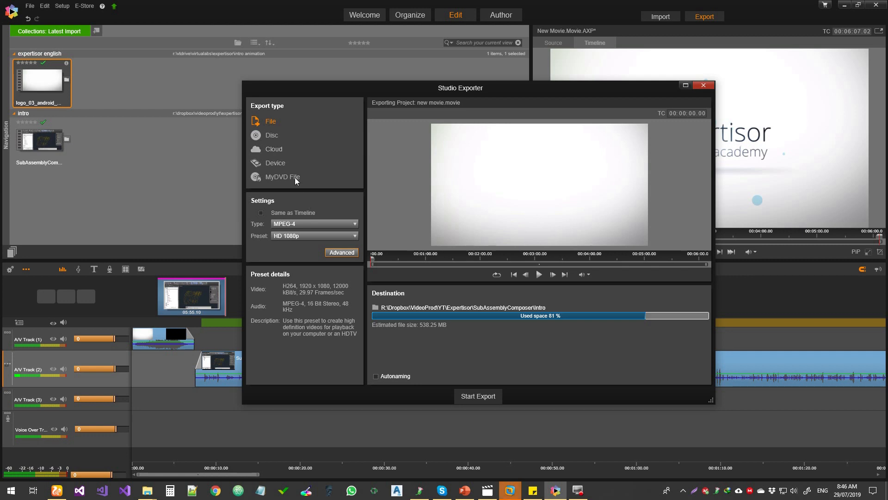
# Step: Examine the available destinations for cloud export and the available types for device export
pyautogui.click(277, 150)
pyautogui.click(325, 217)
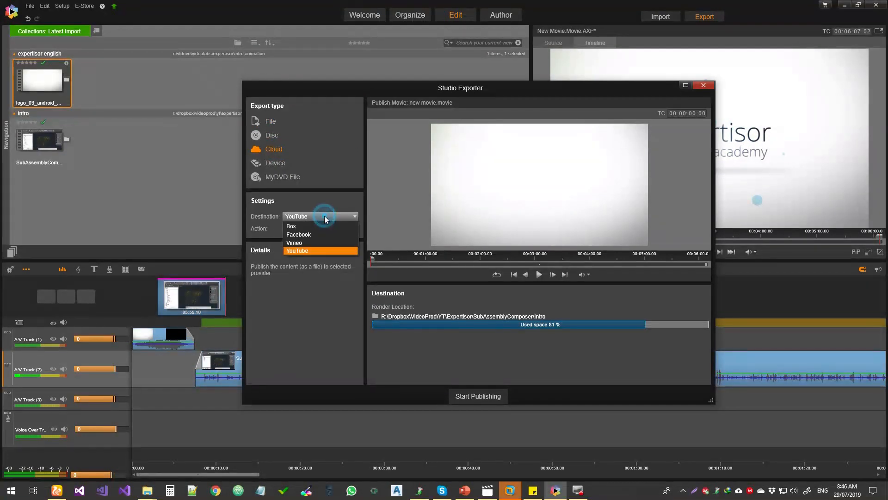
pyautogui.click(326, 189)
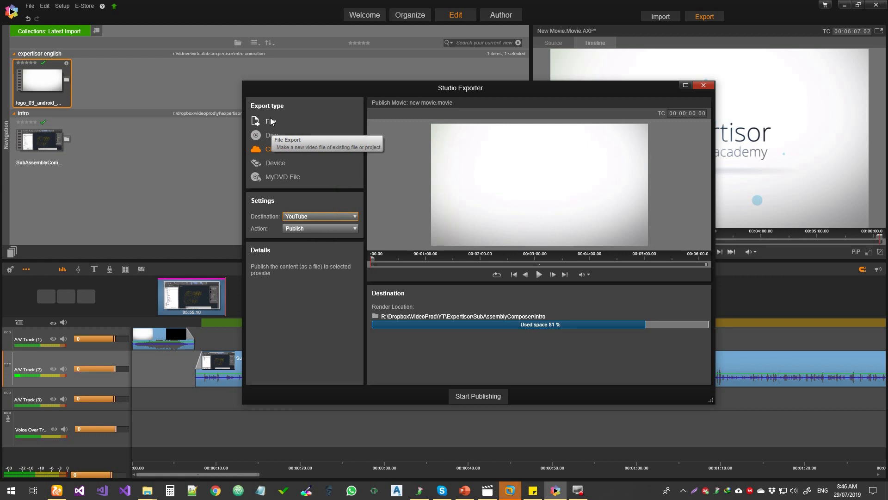
pyautogui.click(275, 164)
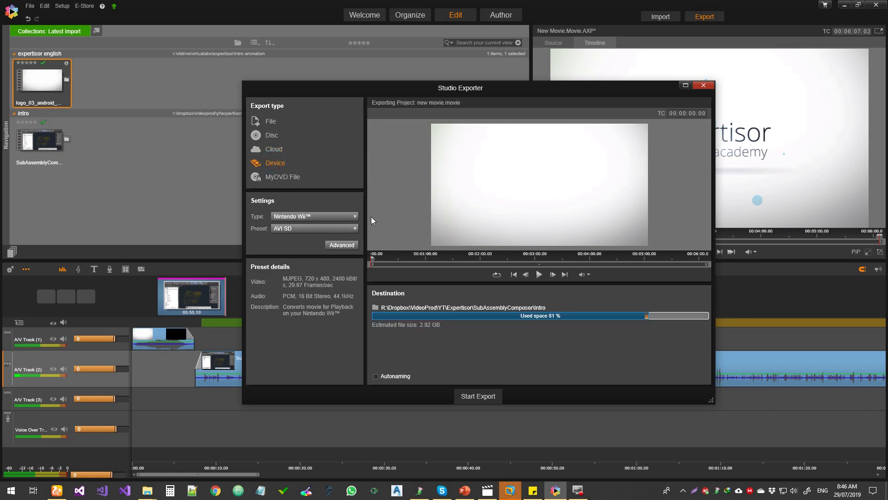
pyautogui.click(340, 217)
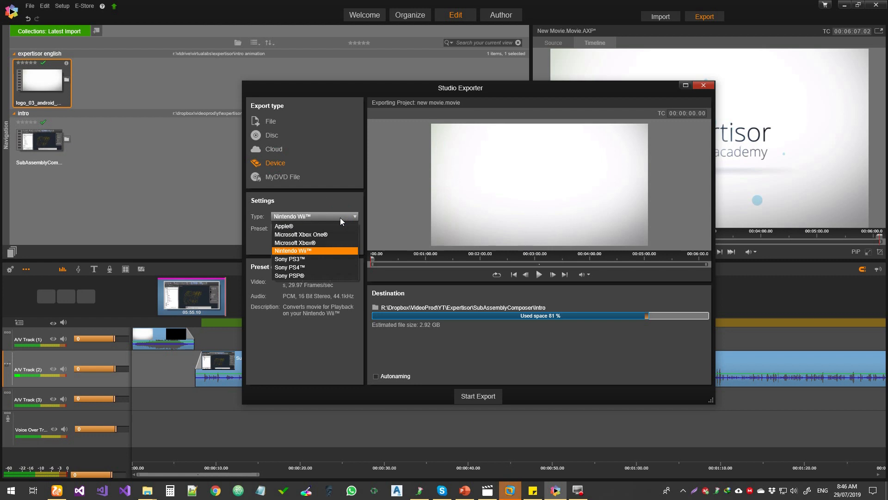
pyautogui.click(340, 218)
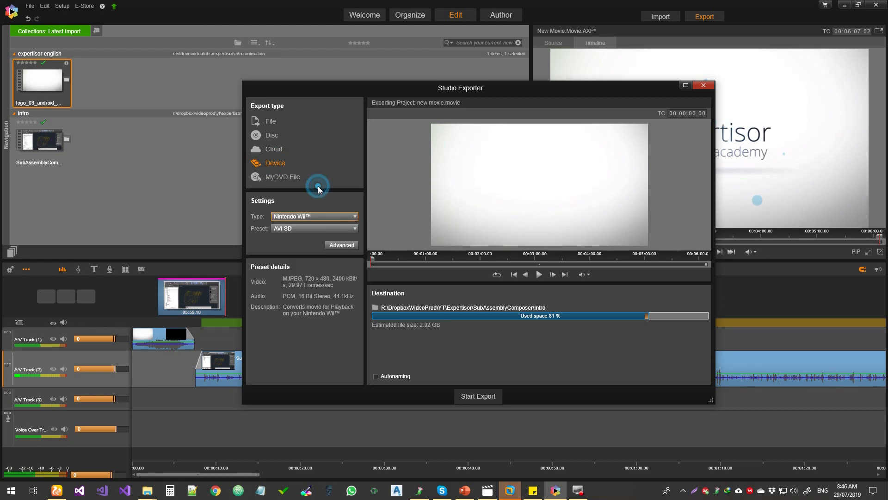